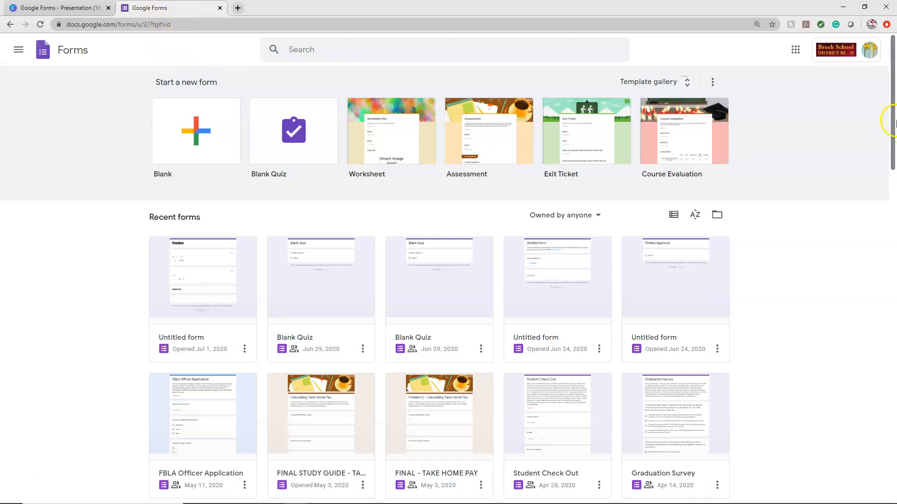
{"action": "left_click", "coordinate": [796, 54]}
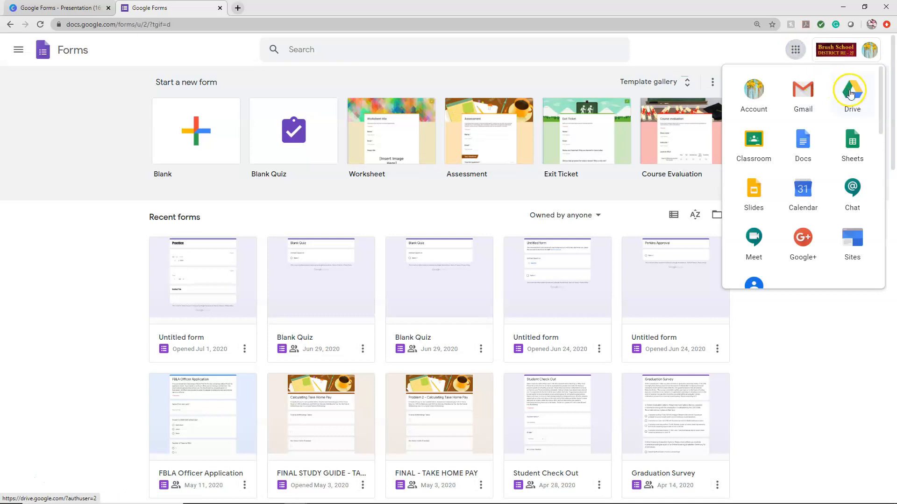
{"action": "scroll", "coordinate": [836, 196], "scroll_direction": "down", "scroll_amount": 5}
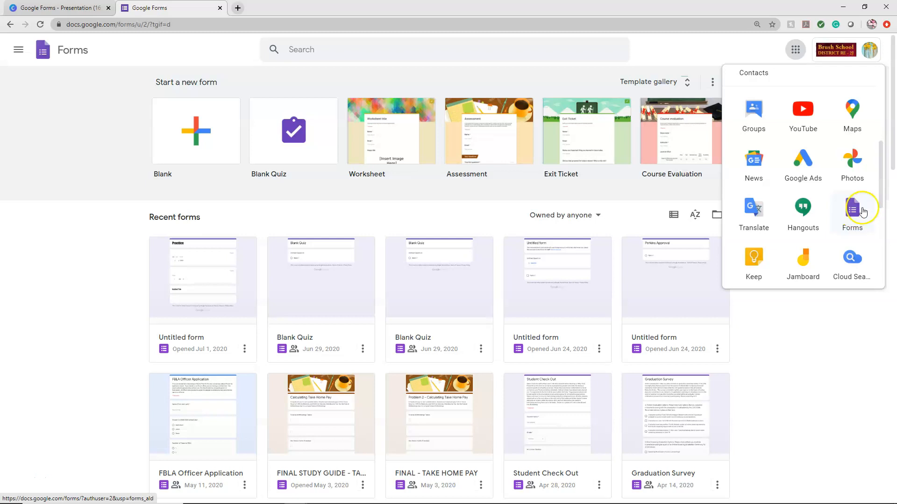
{"action": "left_click", "coordinate": [116, 302]}
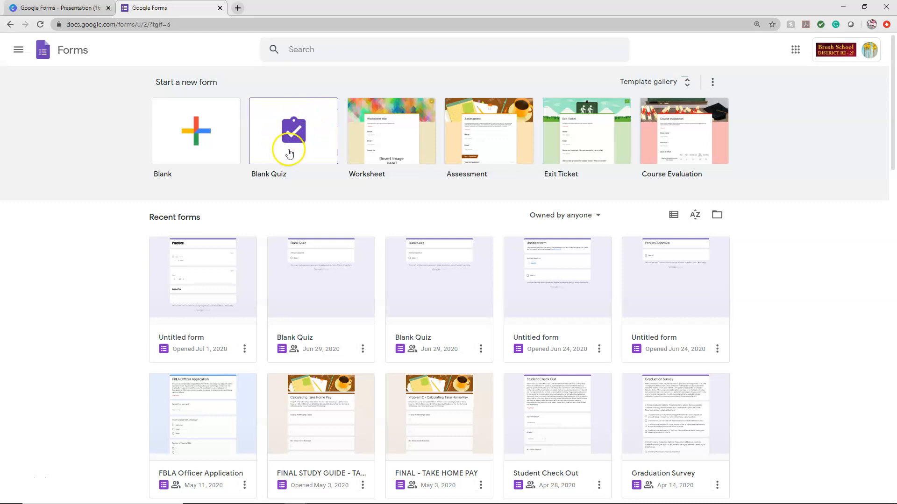
- Create a new blank quiz and title it "Creating a Quiz or Assignment"
{"action": "left_click", "coordinate": [294, 132]}
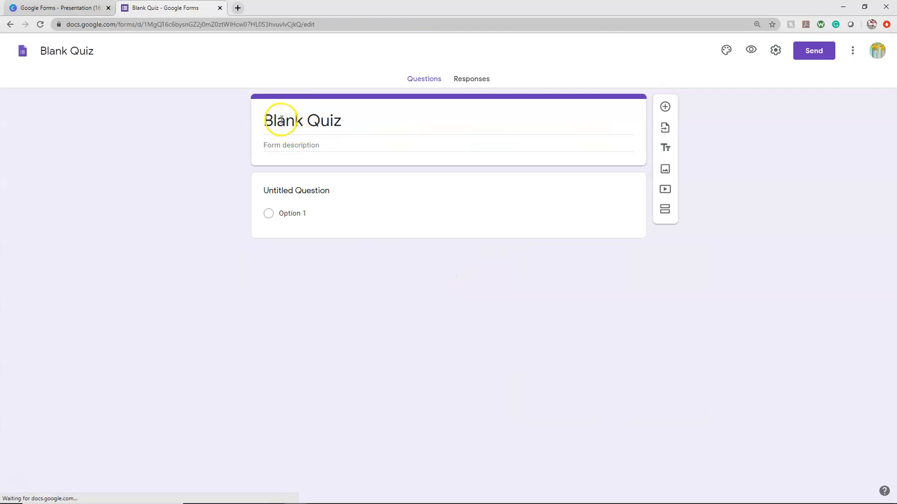
{"action": "left_click", "coordinate": [350, 124]}
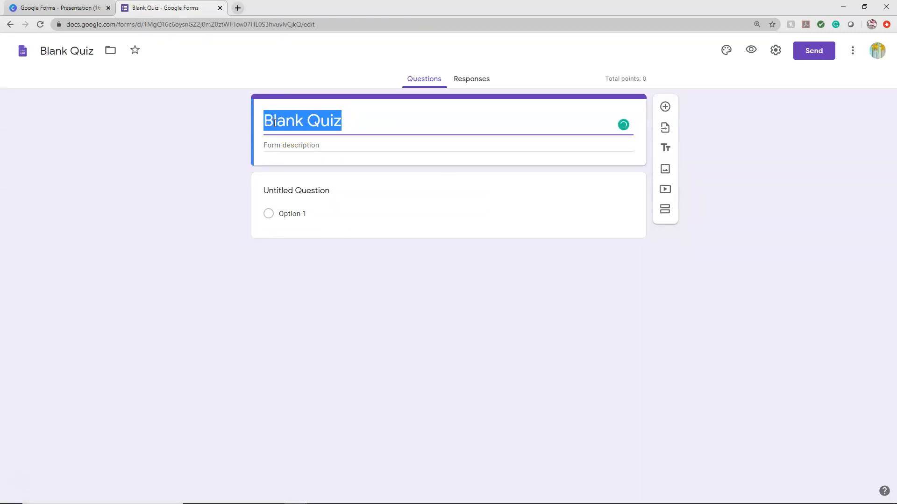
{"action": "type", "text": "Gre"}
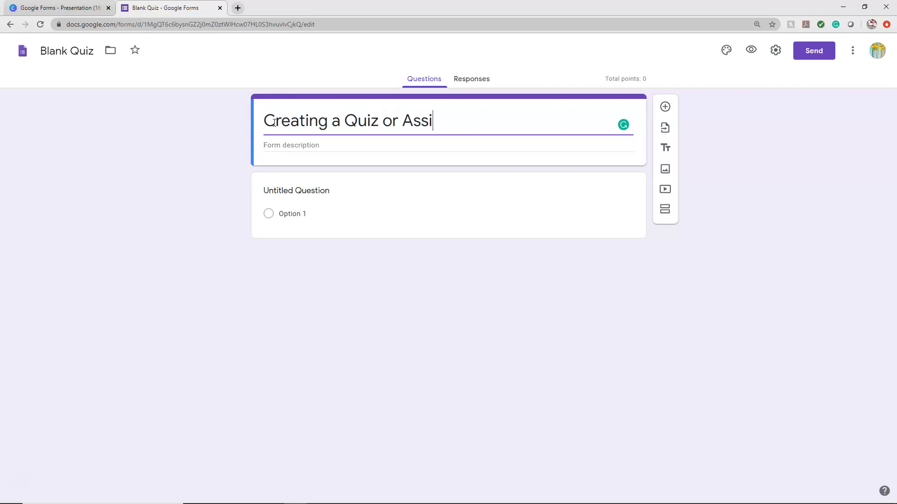
{"action": "left_click", "coordinate": [309, 146]}
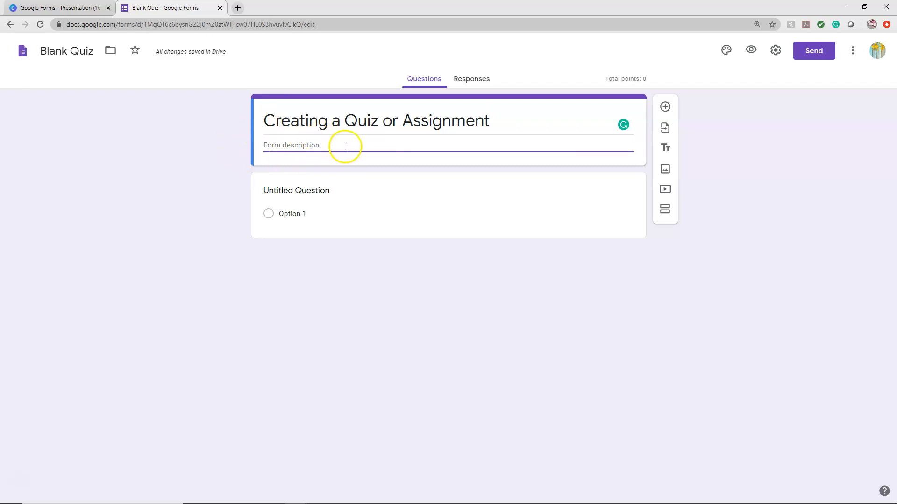
- Open the form's quiz settings and switch "Make this a quiz" off and back on
{"action": "left_click", "coordinate": [777, 52]}
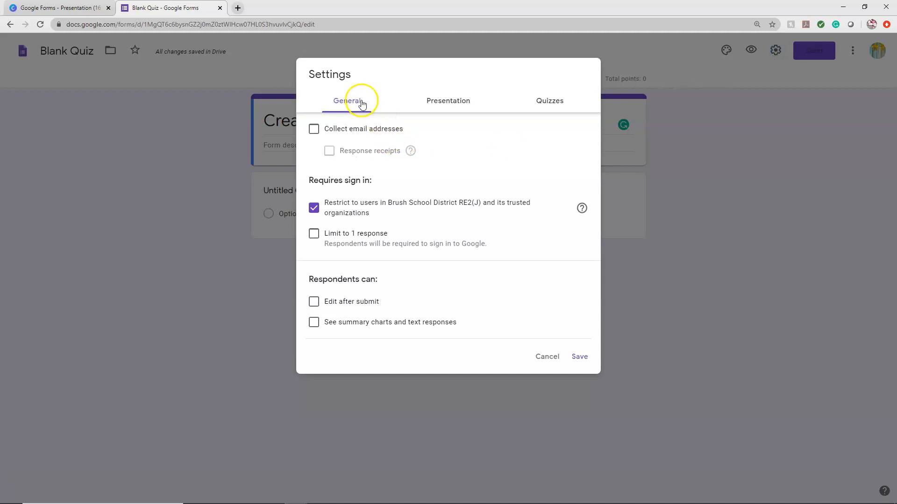
{"action": "left_click", "coordinate": [554, 106]}
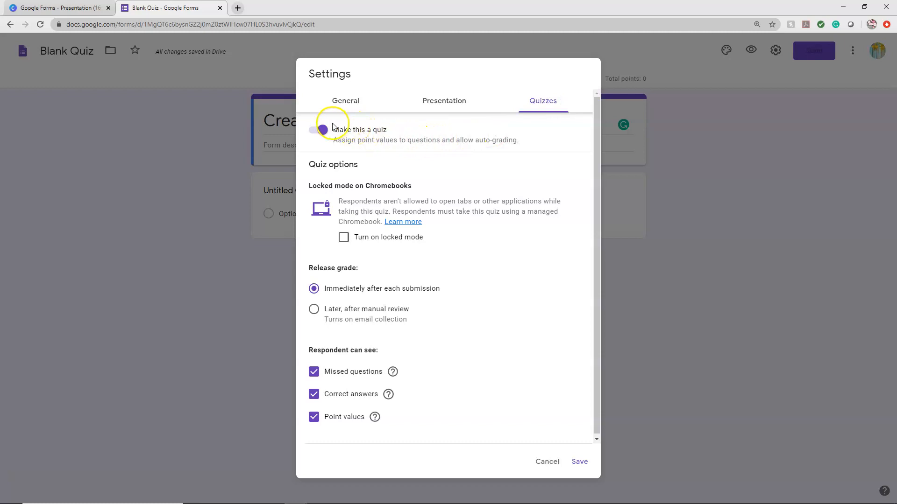
{"action": "left_click", "coordinate": [320, 131]}
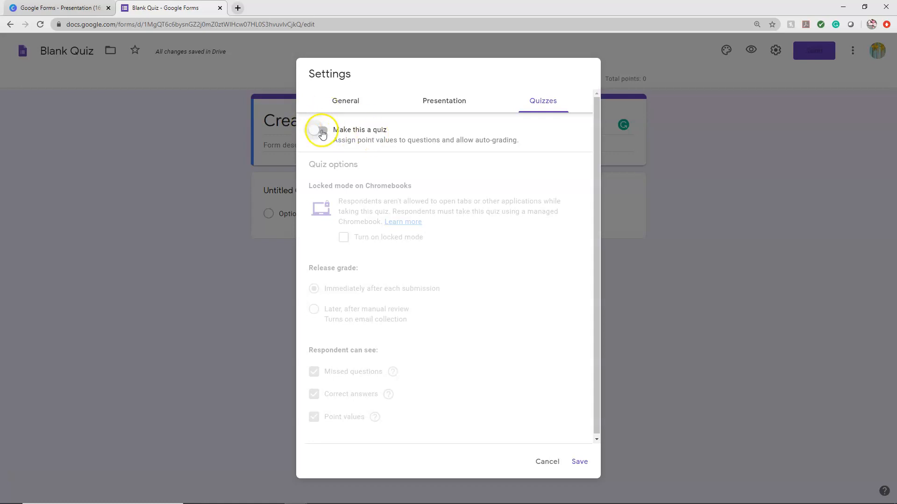
{"action": "left_click", "coordinate": [323, 135]}
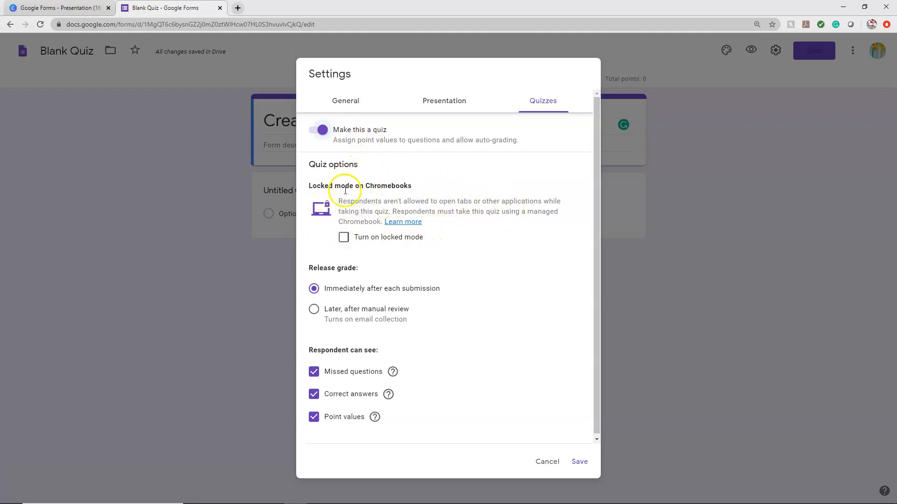
- Try locked mode on Chromebooks and the grade release choices, leaving locked mode off and grades released immediately after each submission
{"action": "left_click", "coordinate": [343, 238]}
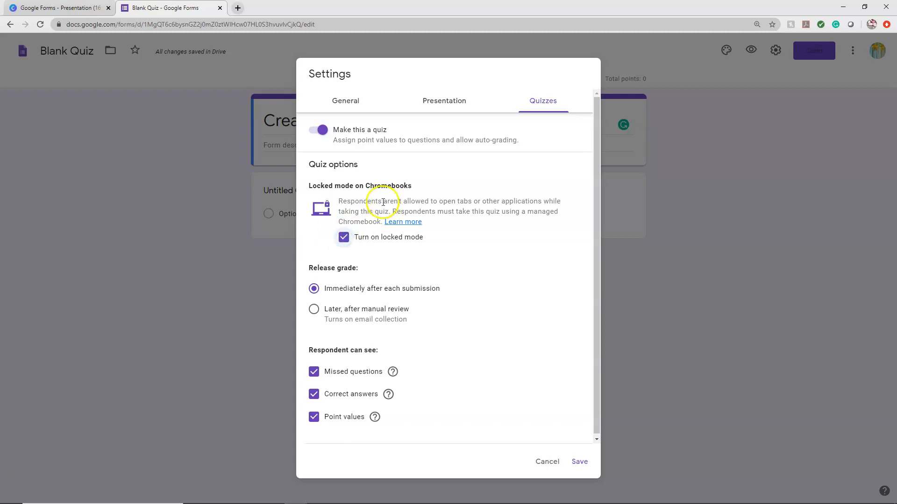
{"action": "left_click", "coordinate": [344, 238]}
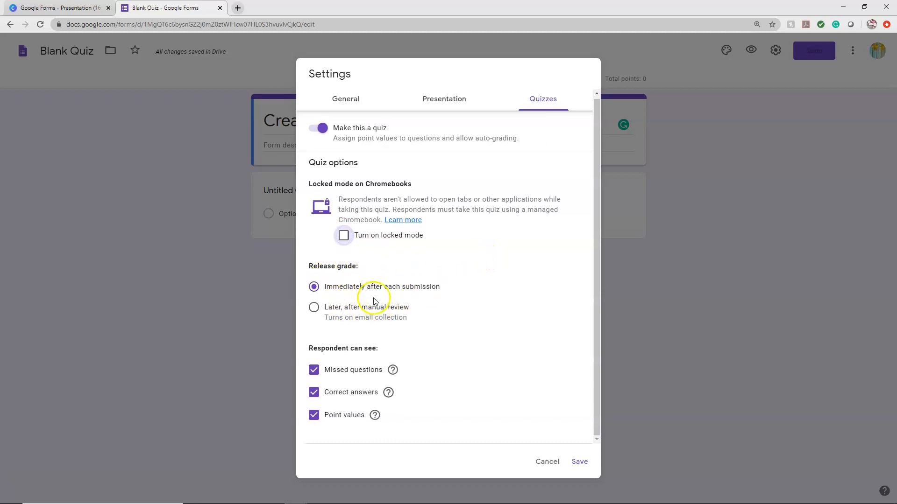
{"action": "left_click", "coordinate": [439, 287]}
{"action": "left_click", "coordinate": [314, 307]}
{"action": "left_click", "coordinate": [359, 307]}
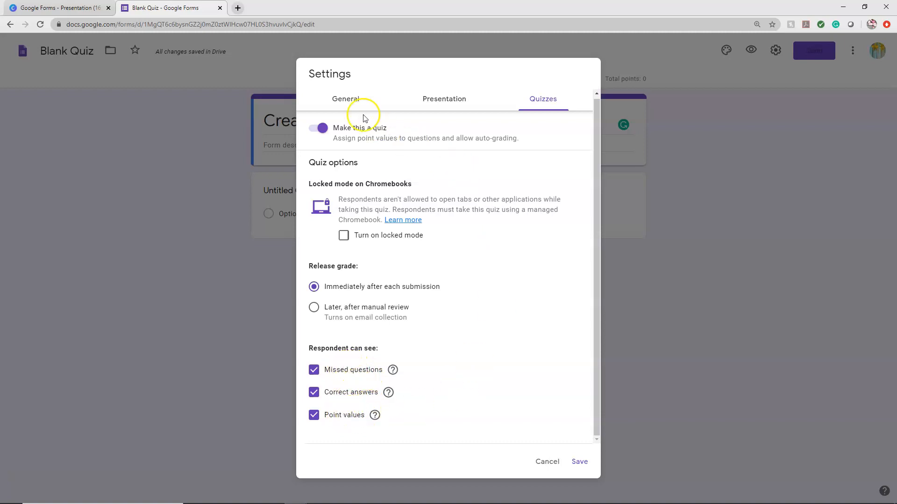
- Enable email address collection, the limit to 1 response and editing after submit, look over the presentation options, and save the settings
{"action": "left_click", "coordinate": [348, 99]}
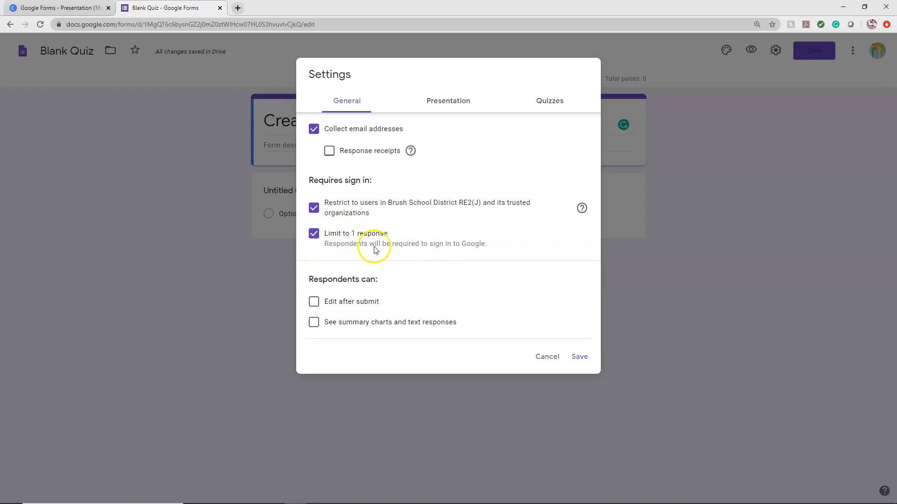
{"action": "left_click", "coordinate": [314, 301]}
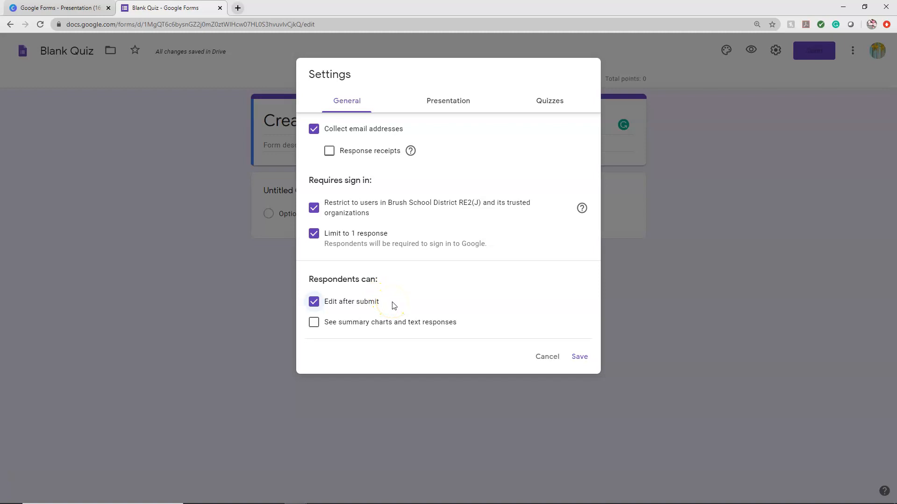
{"action": "left_click", "coordinate": [438, 104]}
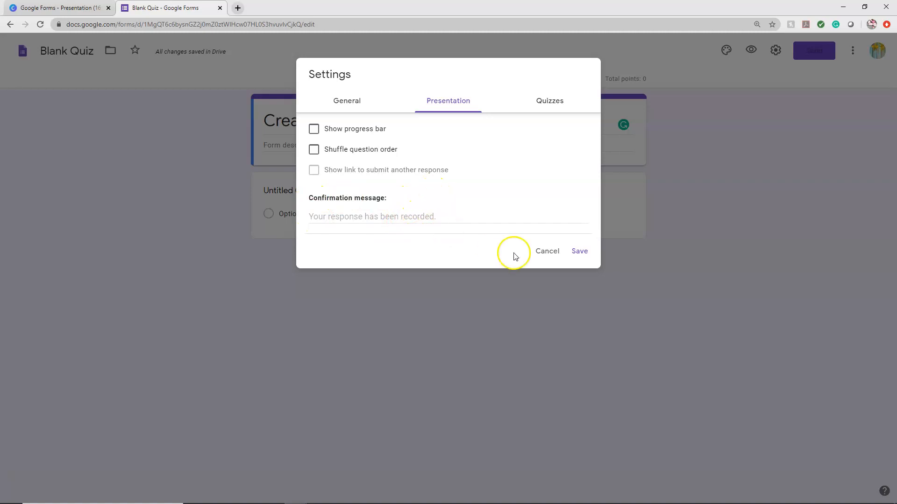
{"action": "left_click", "coordinate": [579, 251]}
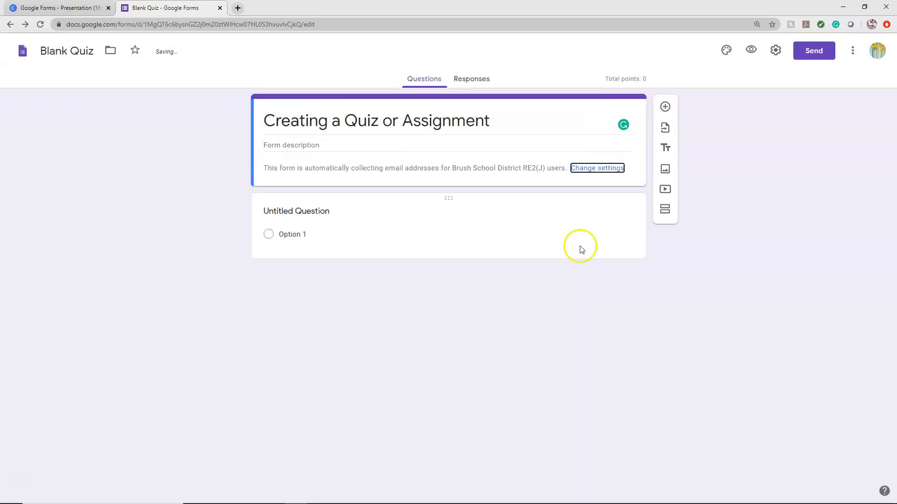
- Name the untitled question "Question 1", look through the question types and keep it as Multiple choice
{"action": "left_click", "coordinate": [395, 216]}
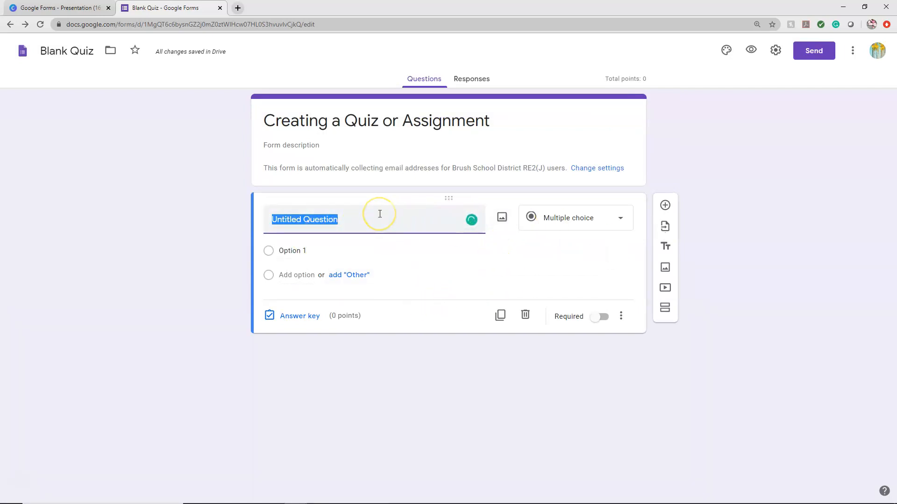
{"action": "type", "text": "QW"}
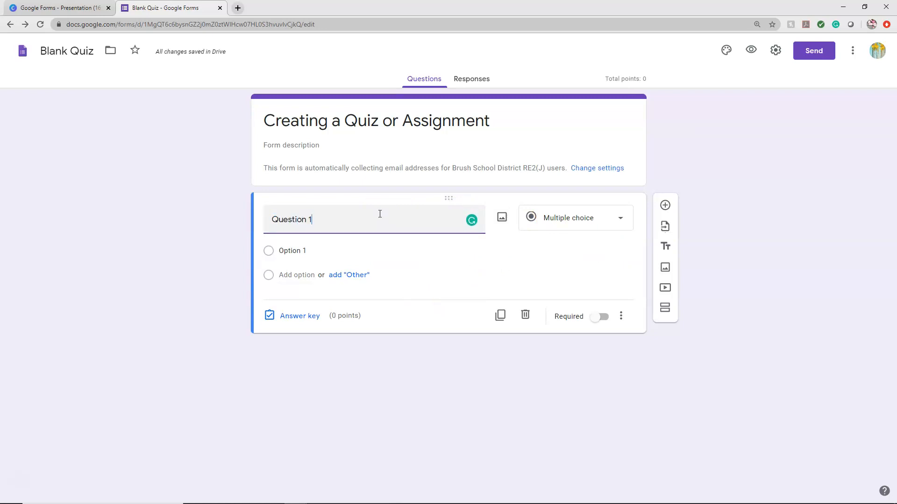
{"action": "left_click", "coordinate": [577, 216]}
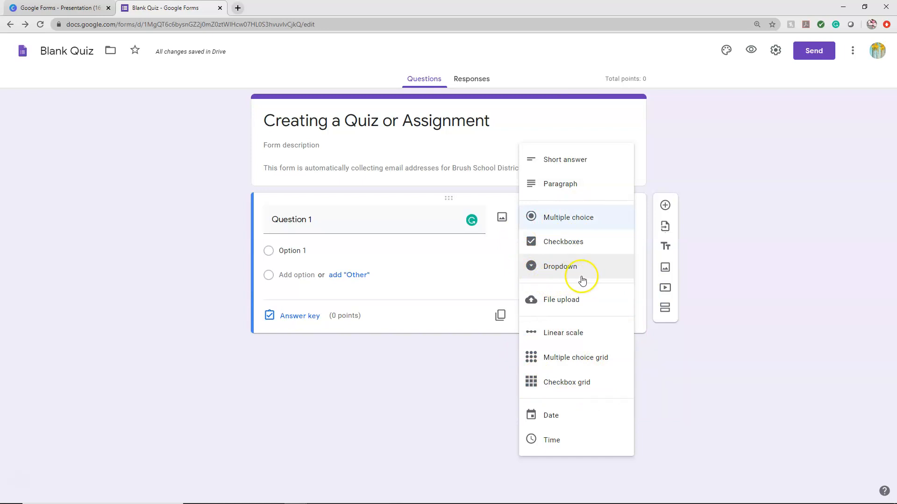
{"action": "left_click", "coordinate": [410, 375]}
- Add Option 2, Option 3 and Option 4 as further answer choices for Question 1
{"action": "left_click", "coordinate": [310, 249]}
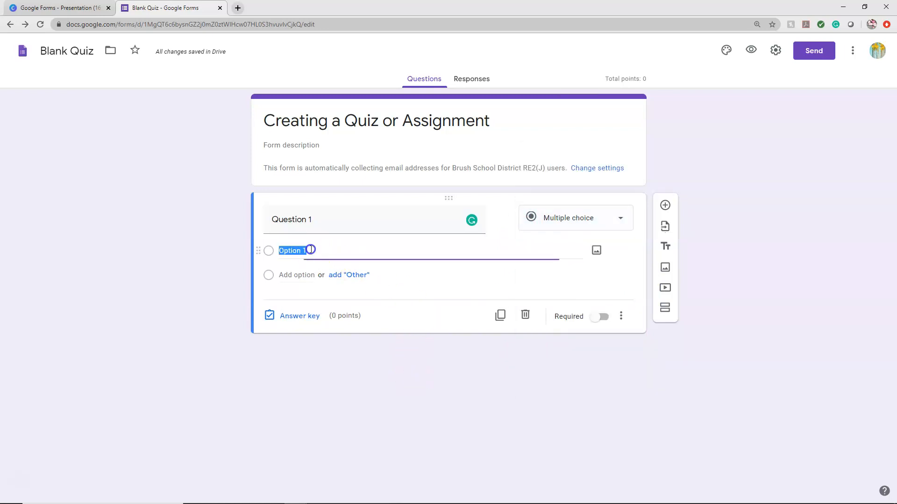
{"action": "left_click", "coordinate": [299, 274]}
{"action": "left_click", "coordinate": [297, 299]}
{"action": "left_click", "coordinate": [299, 324]}
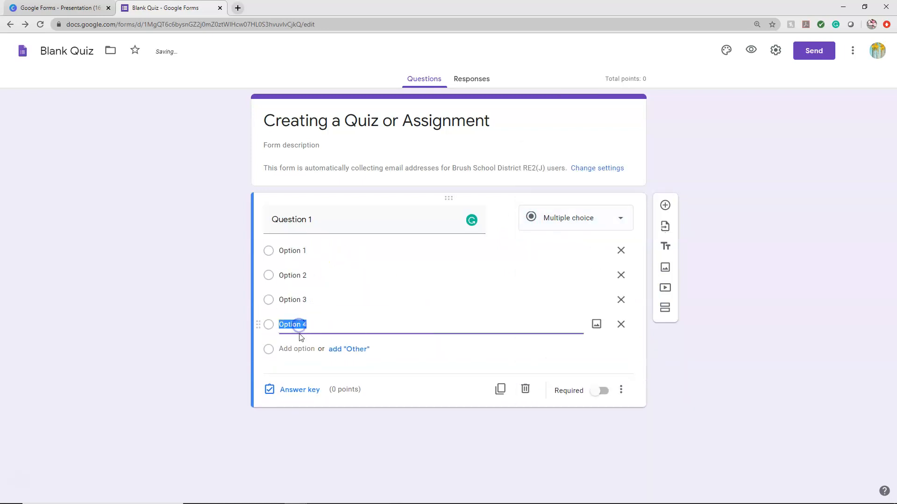
{"action": "left_click", "coordinate": [243, 333]}
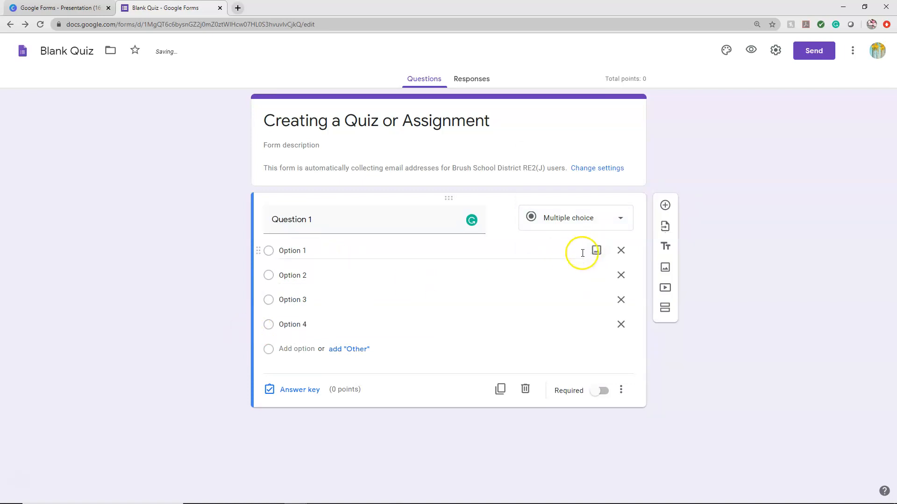
- In Question 1's answer key, mark Option 3 as the correct answer and set its value to 1 point
{"action": "left_click", "coordinate": [306, 392]}
{"action": "left_click", "coordinate": [511, 319]}
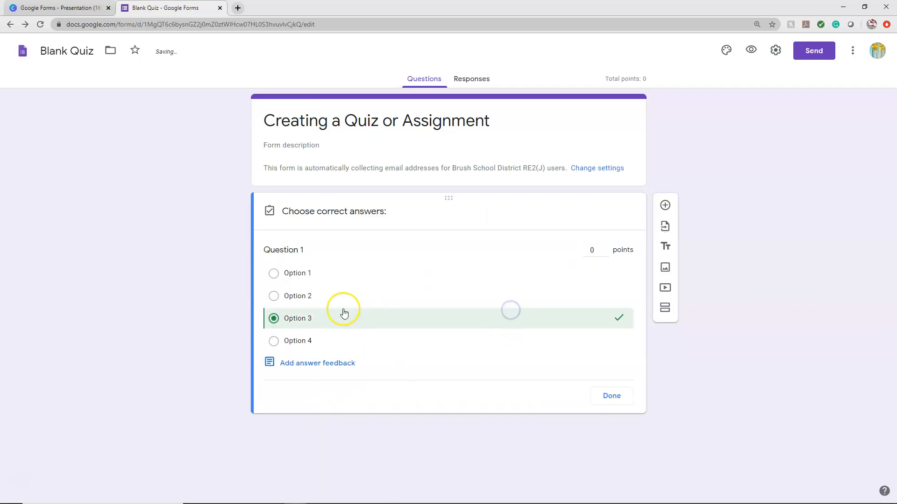
{"action": "left_click", "coordinate": [604, 250]}
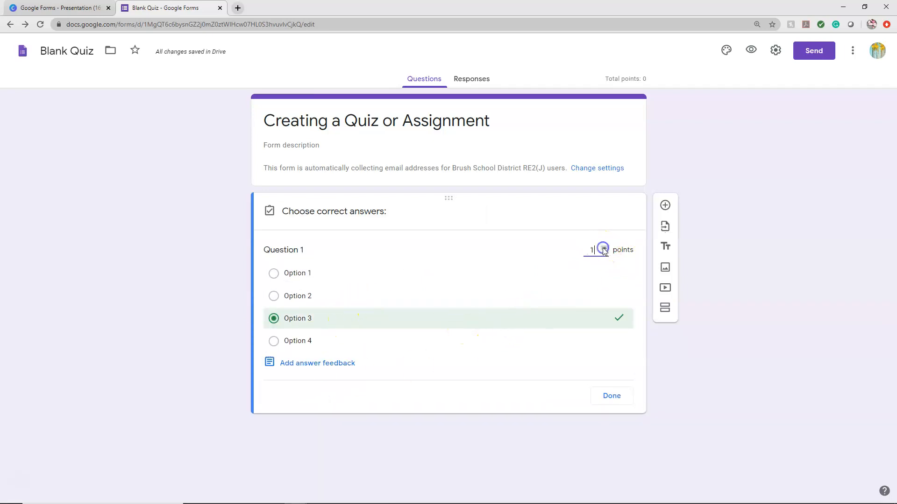
- Try Options 1 and 2 as additional correct answers, clear both so only Option 3 counts, and finish the answer key
{"action": "left_click", "coordinate": [353, 296]}
{"action": "left_click", "coordinate": [358, 280]}
{"action": "left_click", "coordinate": [365, 280]}
{"action": "left_click", "coordinate": [371, 293]}
{"action": "left_click", "coordinate": [382, 294]}
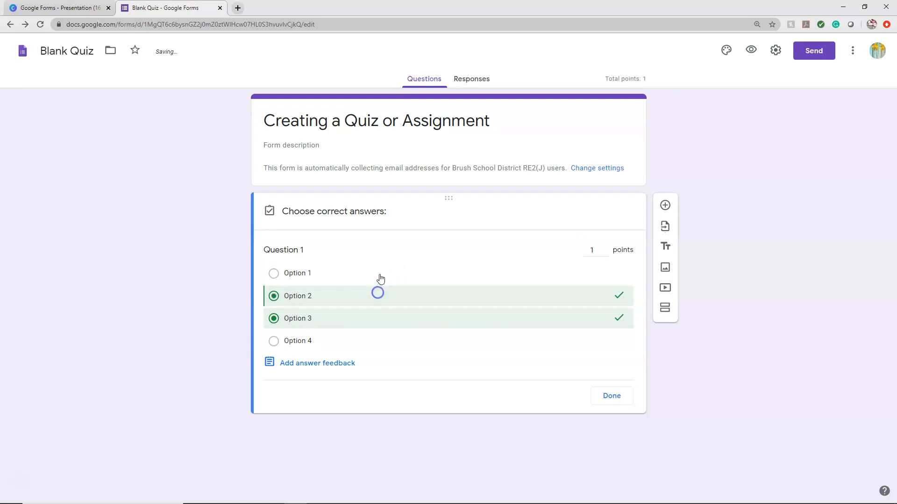
{"action": "left_click", "coordinate": [379, 277]}
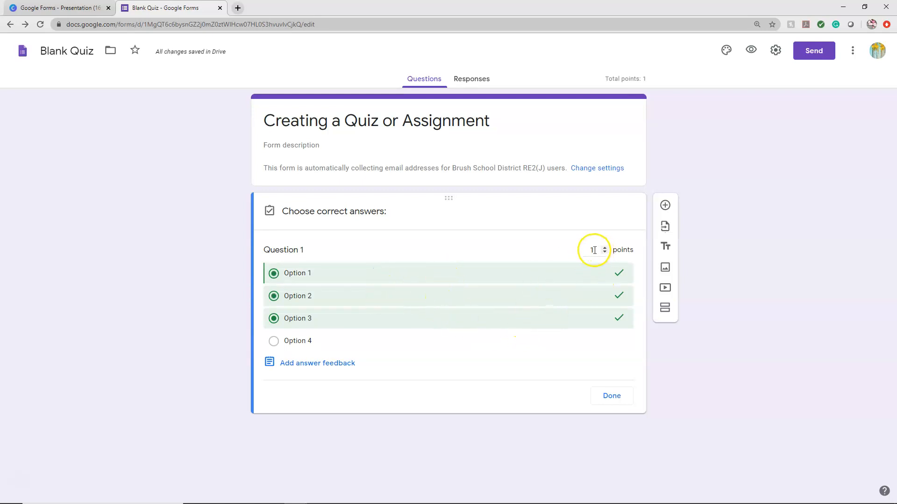
{"action": "left_click", "coordinate": [484, 291]}
{"action": "left_click", "coordinate": [477, 275]}
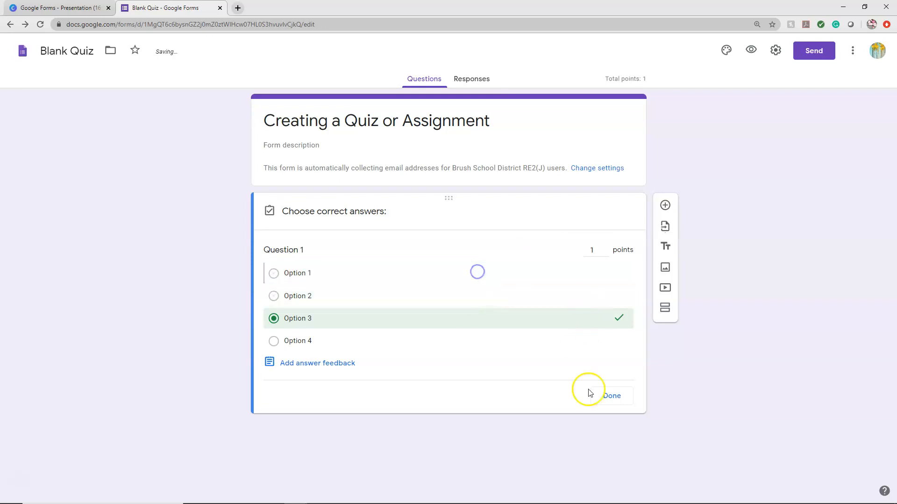
{"action": "left_click", "coordinate": [612, 396]}
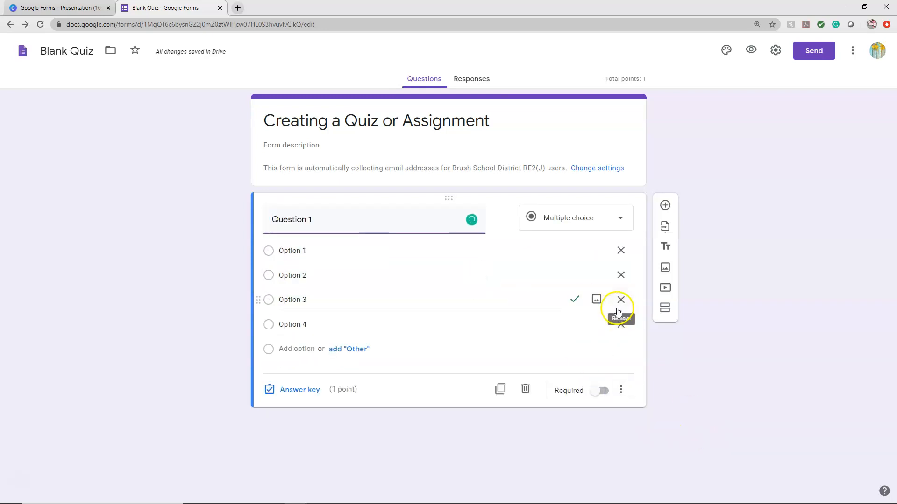
- Try the duplicate and Required controls on Question 1, leaving it as a single question that is not required
{"action": "left_click", "coordinate": [503, 394]}
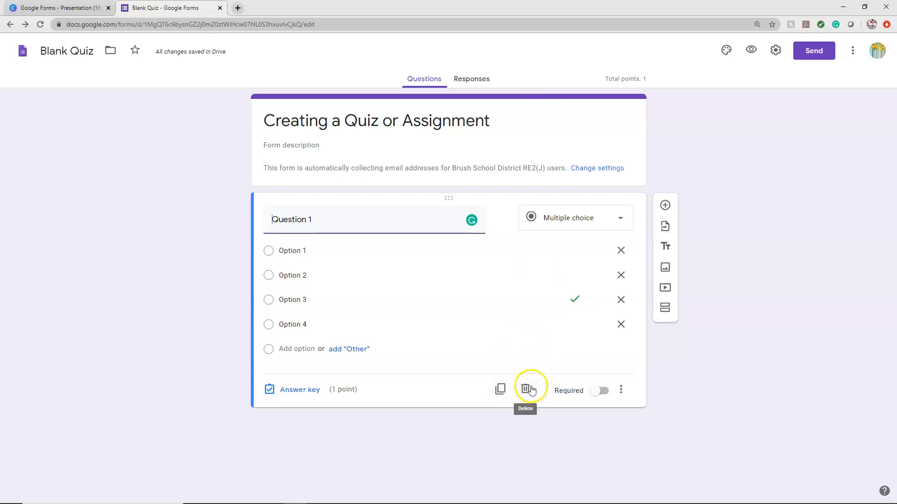
{"action": "left_click", "coordinate": [601, 391]}
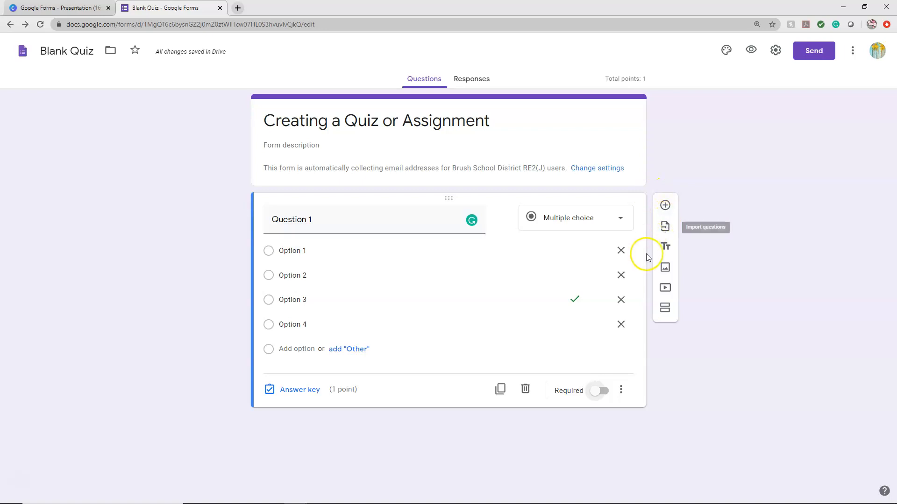
- Add a title and description block, move it above Question 1, and title it "Multiple Choice"
{"action": "left_click", "coordinate": [665, 246]}
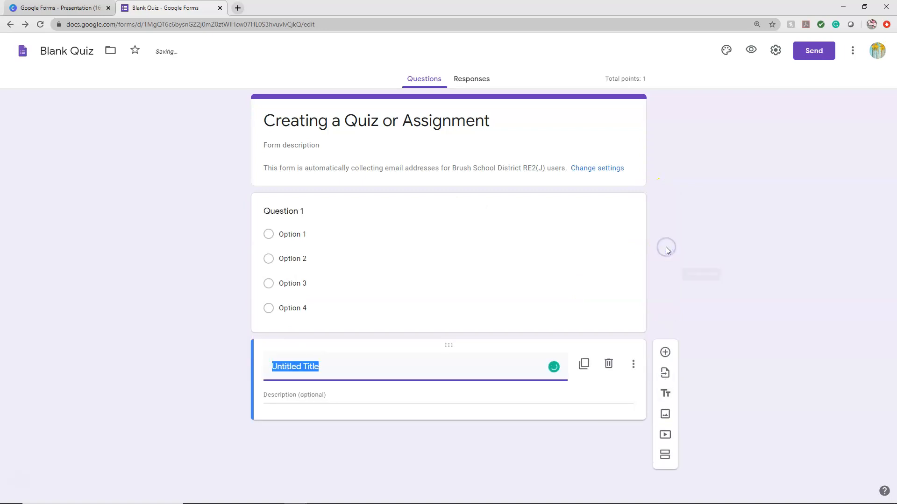
{"action": "left_click_drag", "start_coordinate": [379, 350], "coordinate": [406, 190]}
{"action": "double_click", "coordinate": [346, 219]}
{"action": "triple_click", "coordinate": [345, 220]}
{"action": "type", "text": "Multip"}
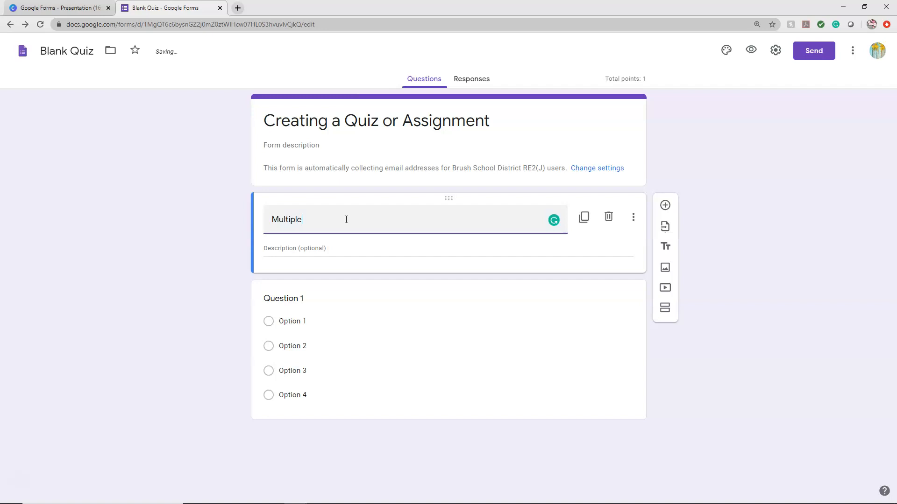
- Insert an image below the "Multiple Choice" title, using the four white puppies photo from a Google image search for "puppy"
{"action": "left_click", "coordinate": [665, 268]}
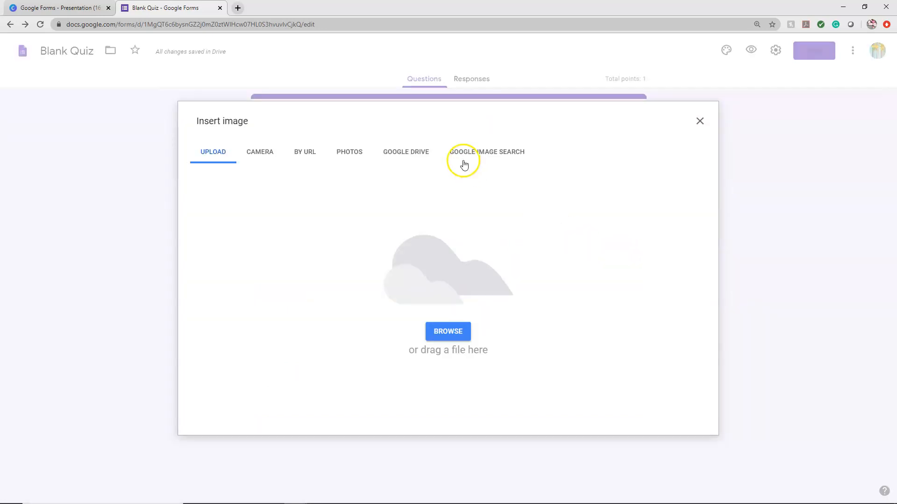
{"action": "left_click", "coordinate": [481, 153]}
{"action": "type", "text": "p"}
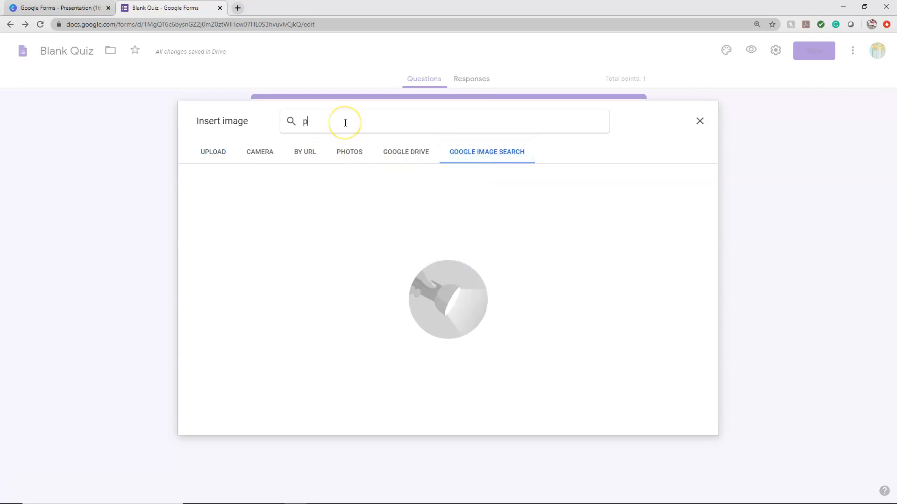
{"action": "type", "text": "uppy"}
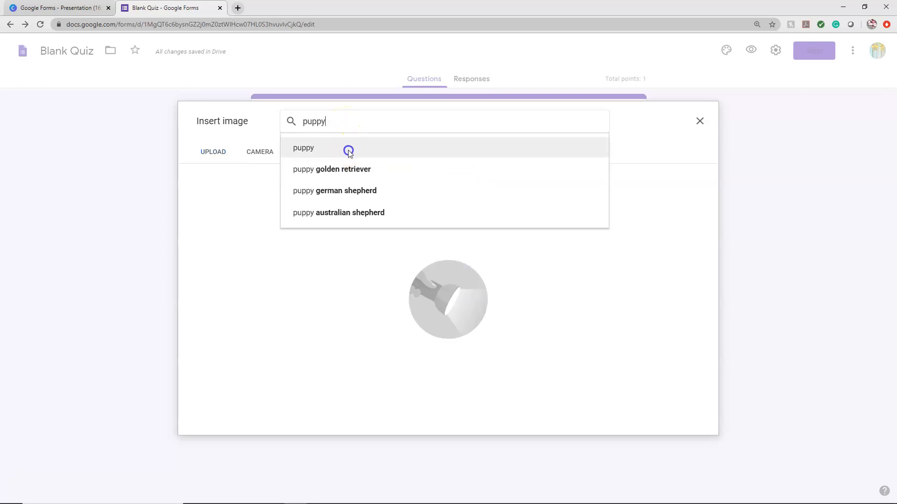
{"action": "left_click", "coordinate": [348, 148]}
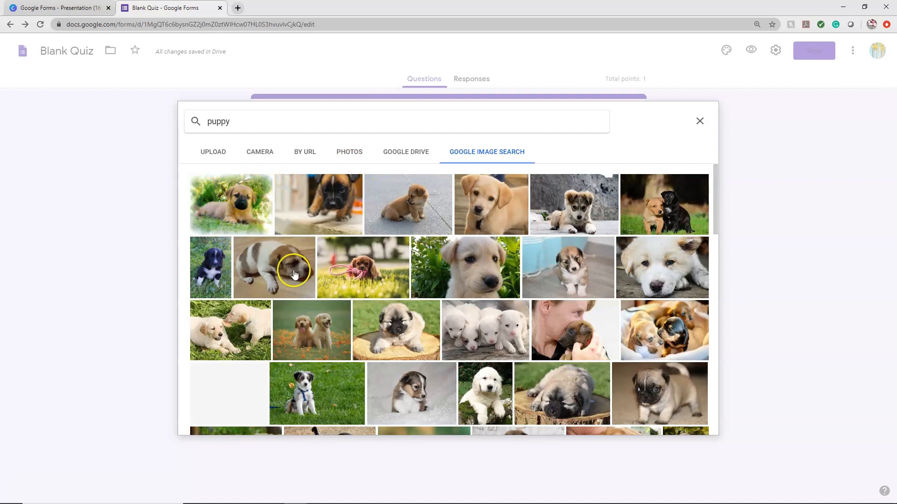
{"action": "left_click", "coordinate": [493, 328]}
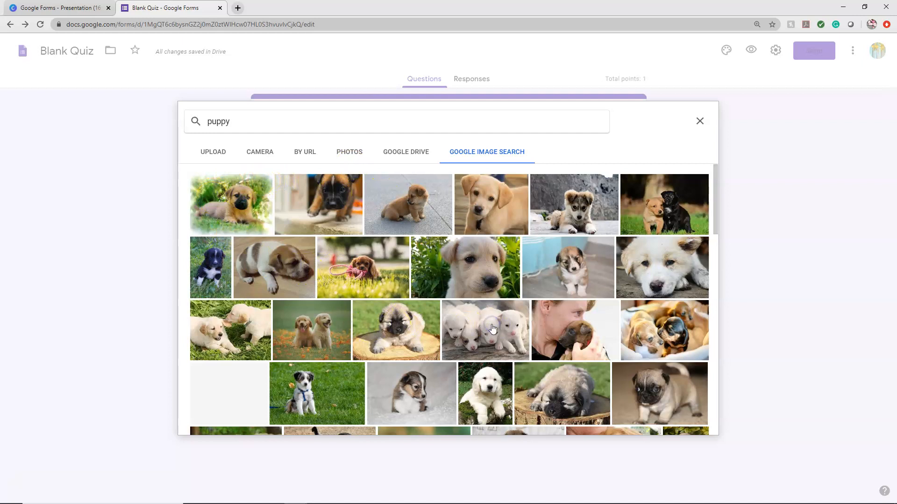
{"action": "left_click", "coordinate": [694, 421]}
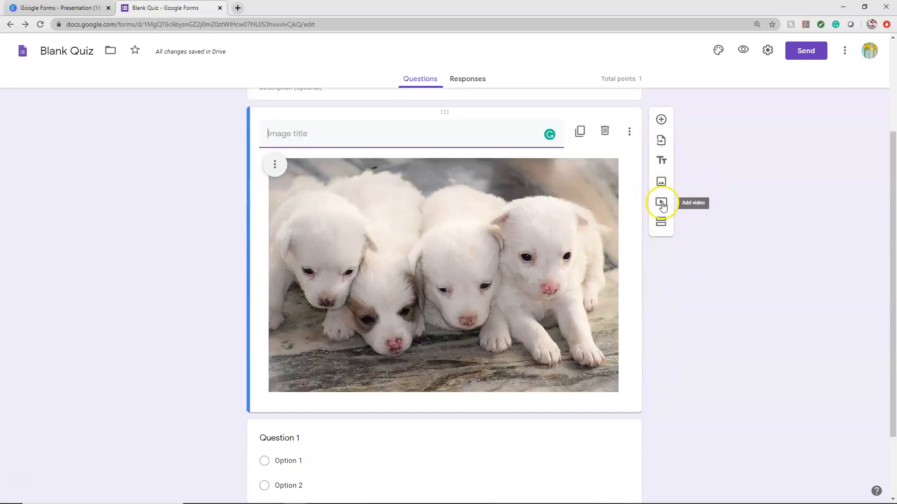
- Search YouTube for "how to calculate", add the "How To Calculate Percentages" video below the image, and title it "How to calculate percentages"
{"action": "left_click", "coordinate": [661, 202]}
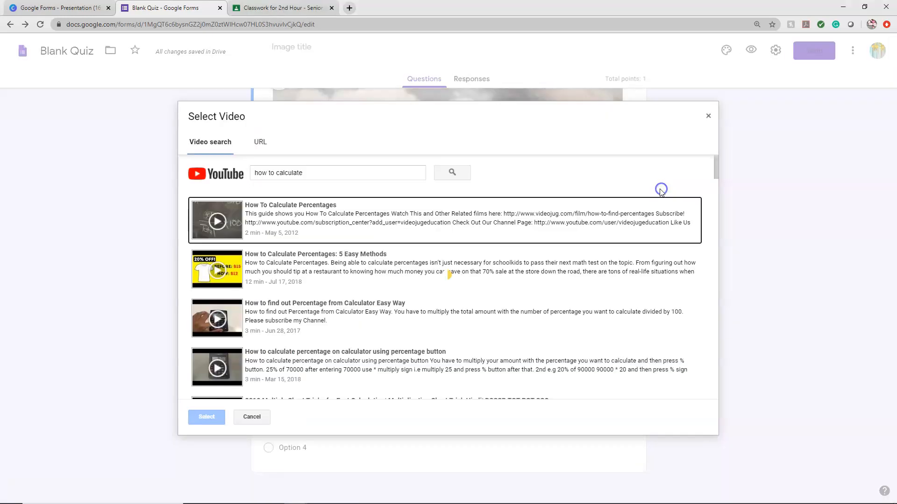
{"action": "left_click", "coordinate": [334, 172]}
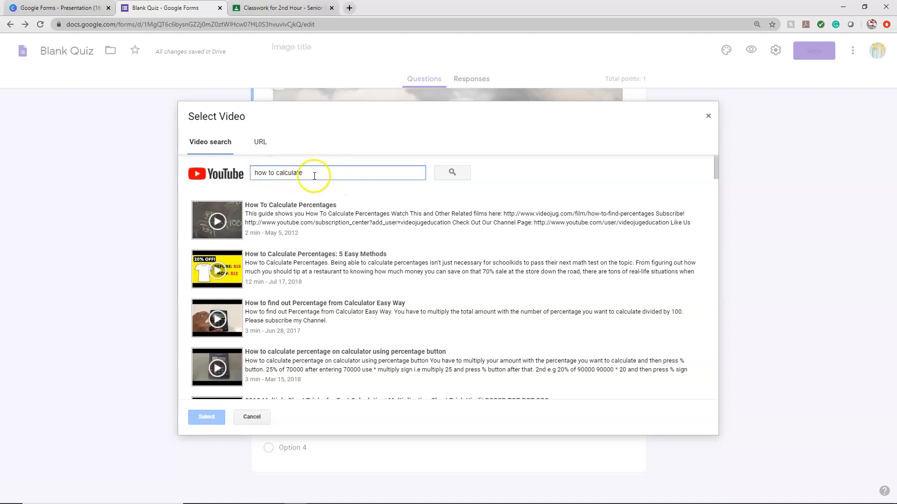
{"action": "left_click", "coordinate": [328, 216]}
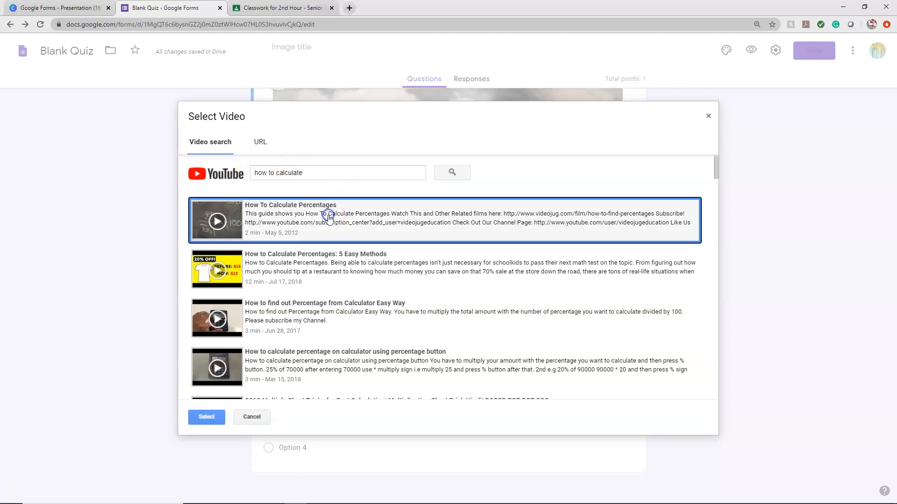
{"action": "left_click", "coordinate": [207, 417]}
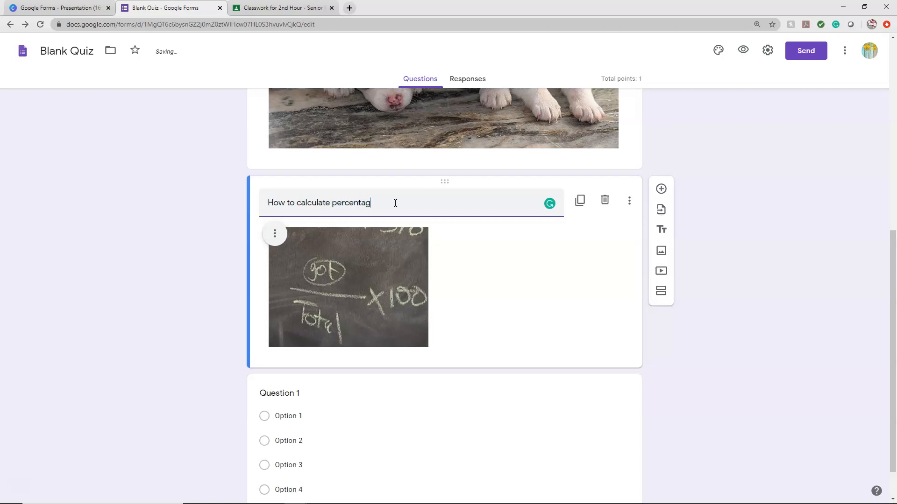
{"action": "left_click", "coordinate": [555, 320]}
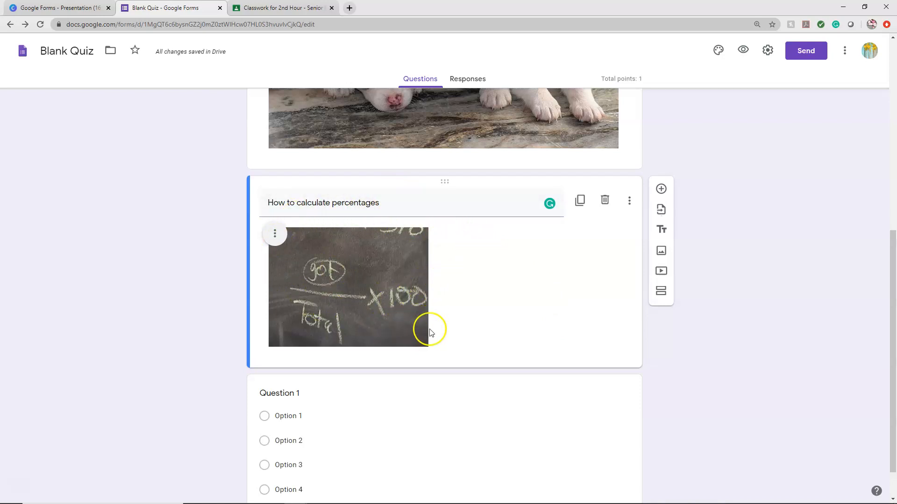
- Add a new section after Question 1 and title it "Part 2"
{"action": "scroll", "coordinate": [424, 390], "scroll_direction": "down", "scroll_amount": 1}
{"action": "left_click", "coordinate": [415, 391]}
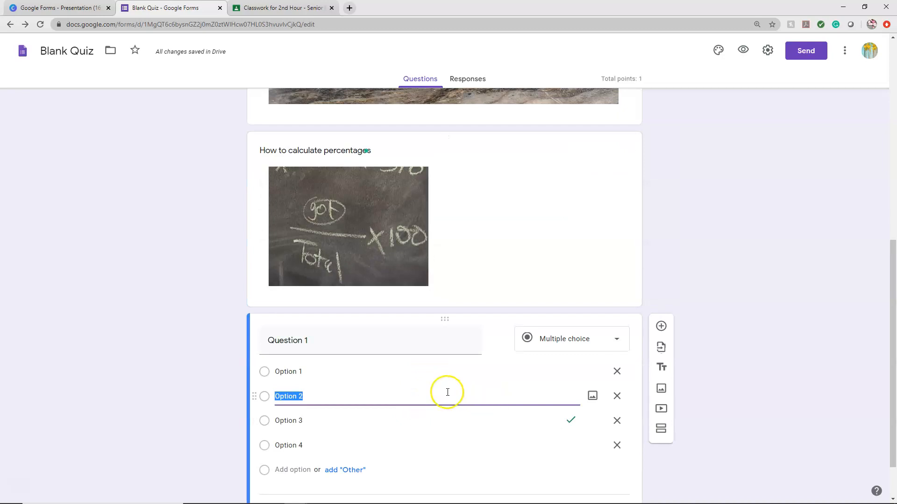
{"action": "left_click", "coordinate": [775, 357]}
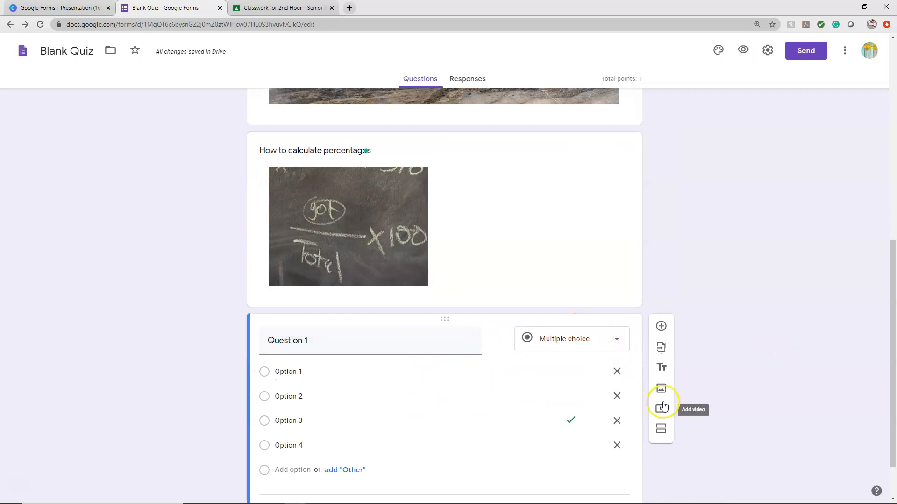
{"action": "scroll", "coordinate": [661, 415], "scroll_direction": "down", "scroll_amount": 1}
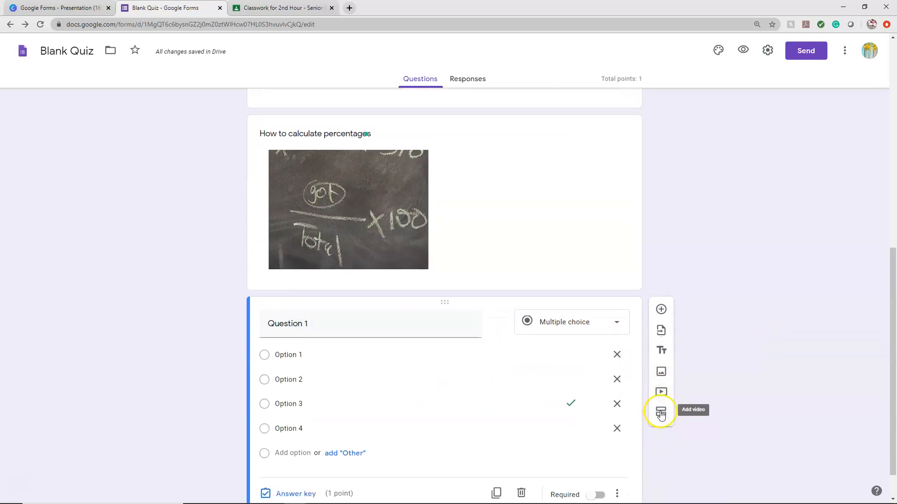
{"action": "left_click", "coordinate": [666, 372]}
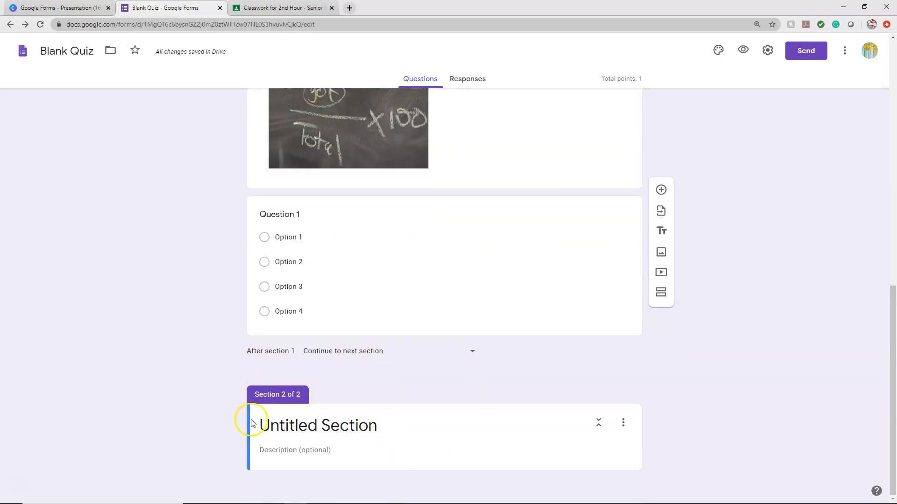
{"action": "left_click", "coordinate": [341, 426]}
{"action": "type", "text": "Part 2"}
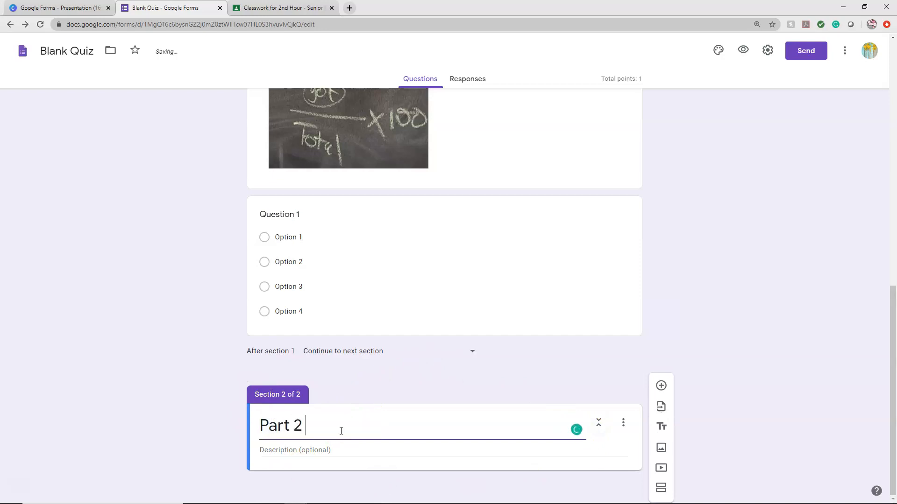
{"action": "left_click", "coordinate": [725, 282]}
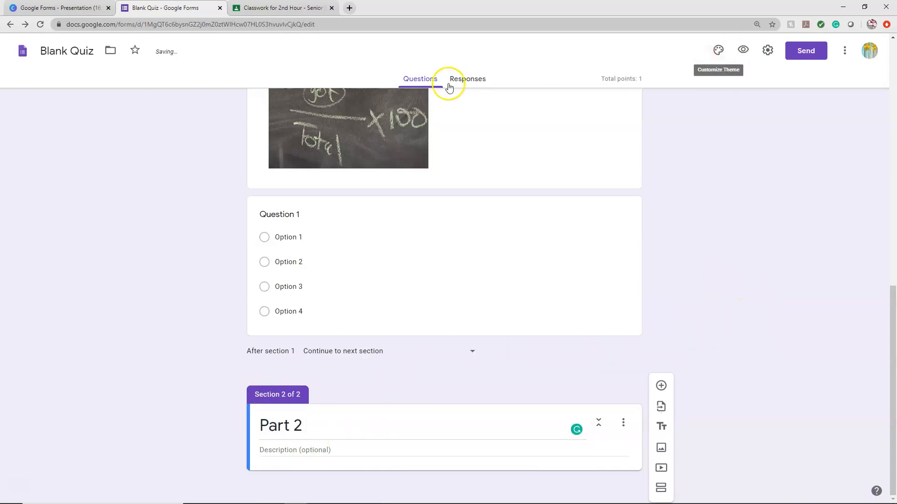
- Preview the quiz as a respondent, check both sections including "Part 2", and return to the form editor
{"action": "left_click", "coordinate": [747, 52]}
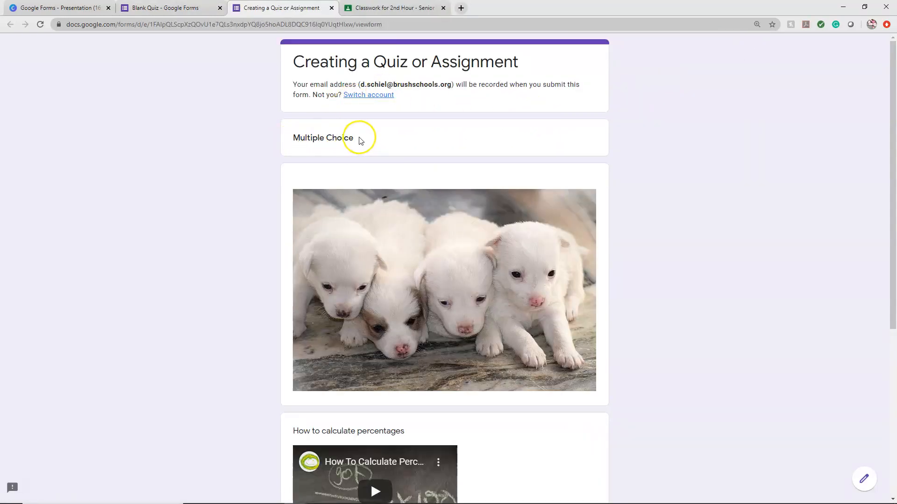
{"action": "scroll", "coordinate": [418, 274], "scroll_direction": "down", "scroll_amount": 3}
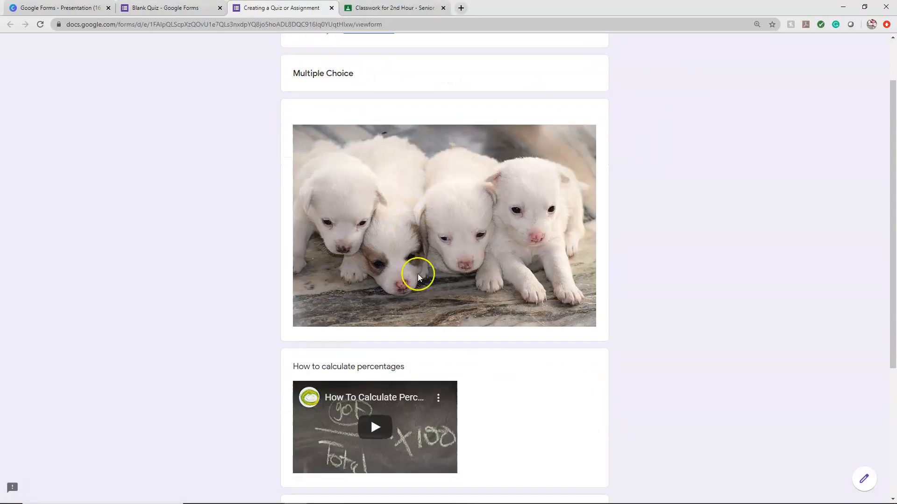
{"action": "scroll", "coordinate": [335, 386], "scroll_direction": "down", "scroll_amount": 3}
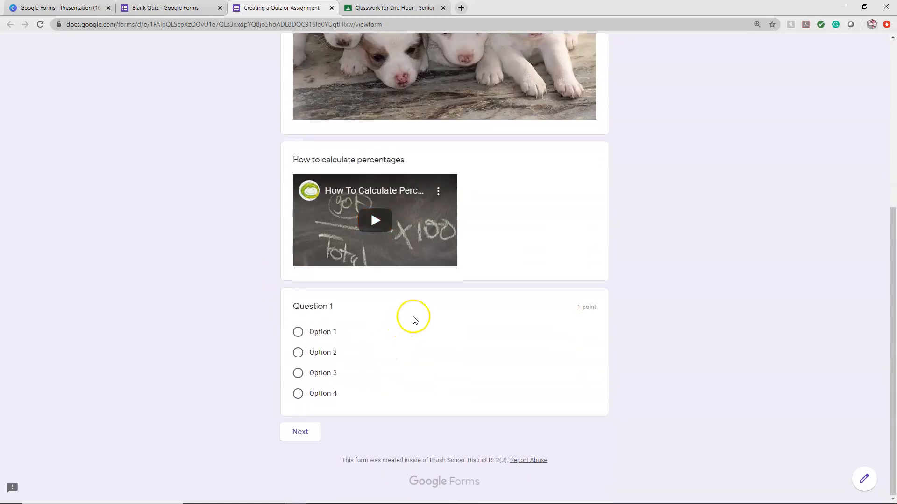
{"action": "left_click", "coordinate": [302, 433]}
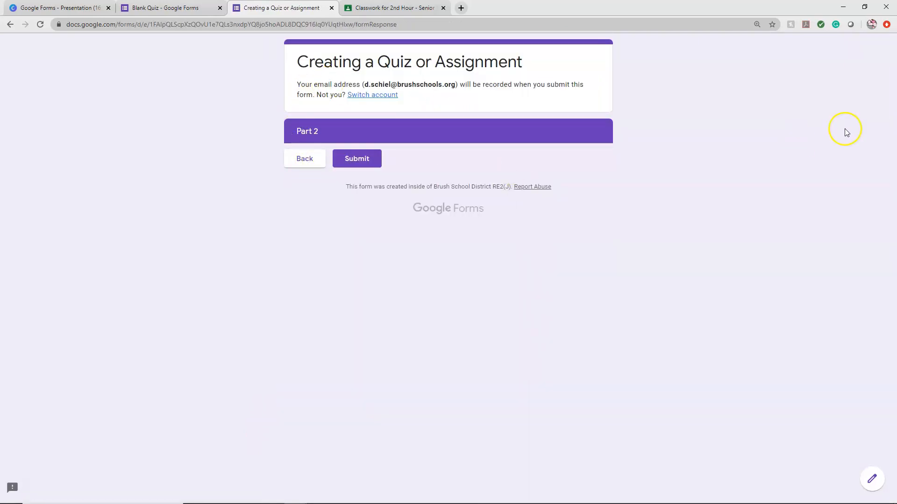
{"action": "left_click", "coordinate": [331, 8]}
{"action": "scroll", "coordinate": [689, 278], "scroll_direction": "up", "scroll_amount": 12}
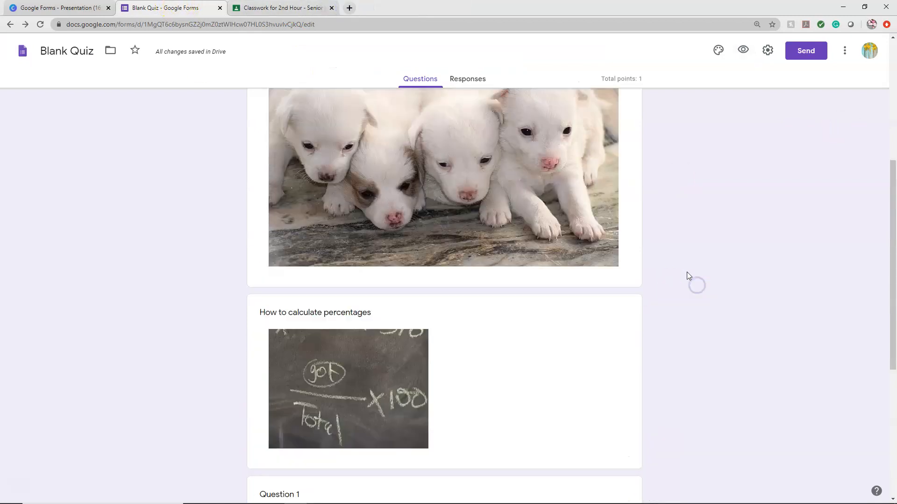
{"action": "left_click", "coordinate": [399, 88]}
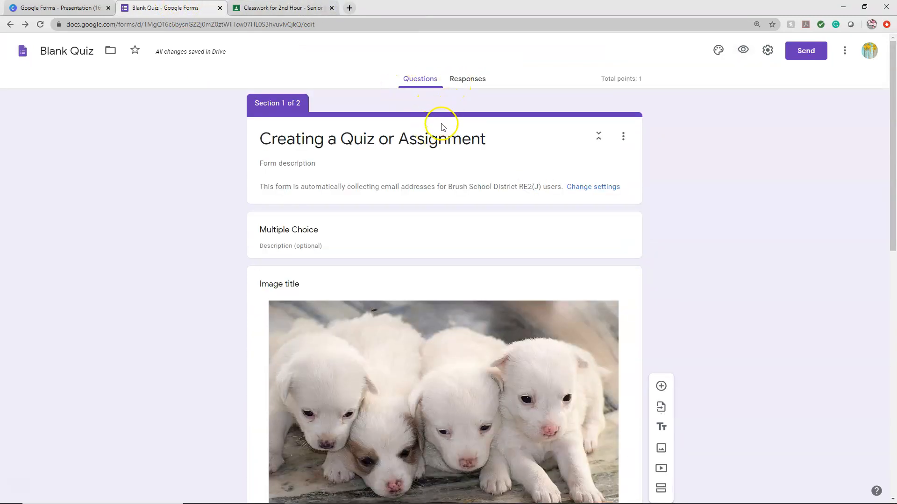